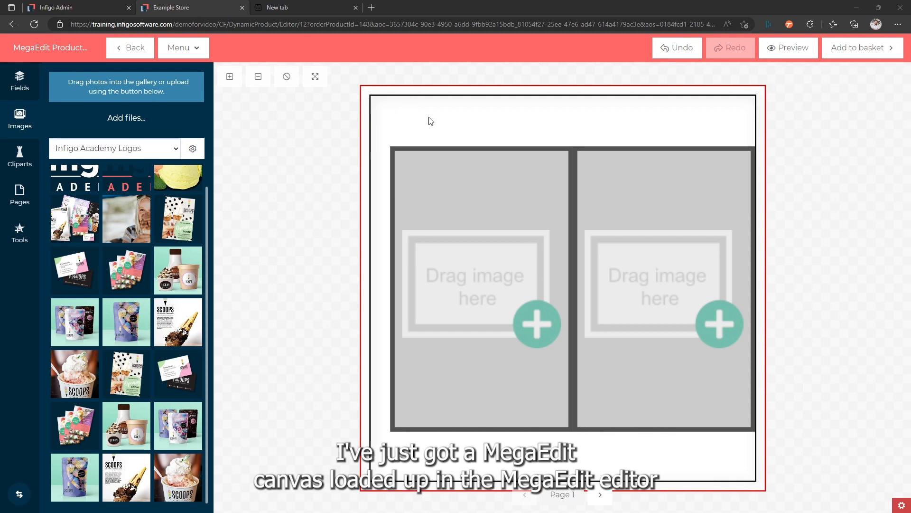
pyautogui.click(459, 257)
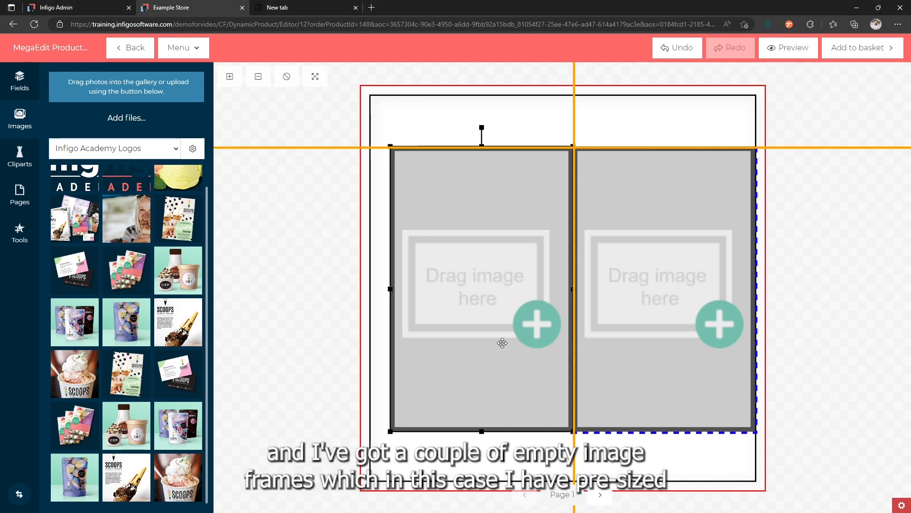
pyautogui.click(617, 312)
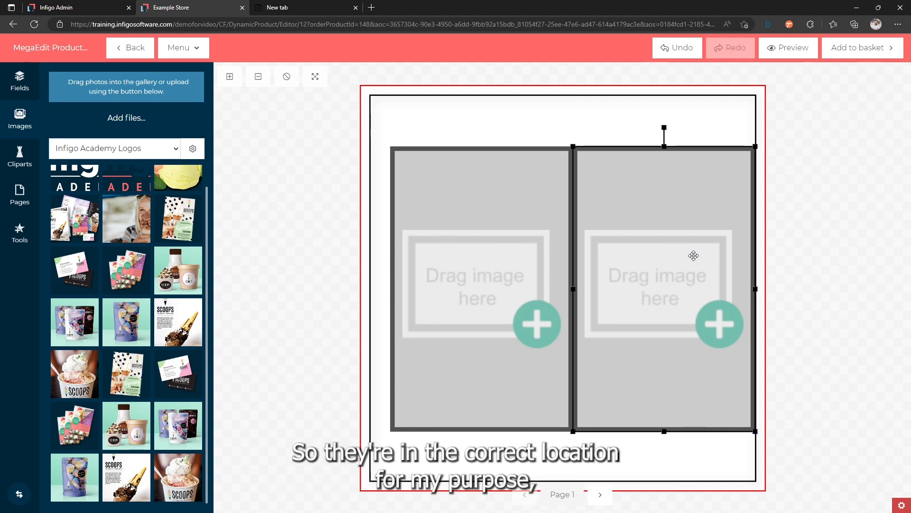
pyautogui.click(374, 309)
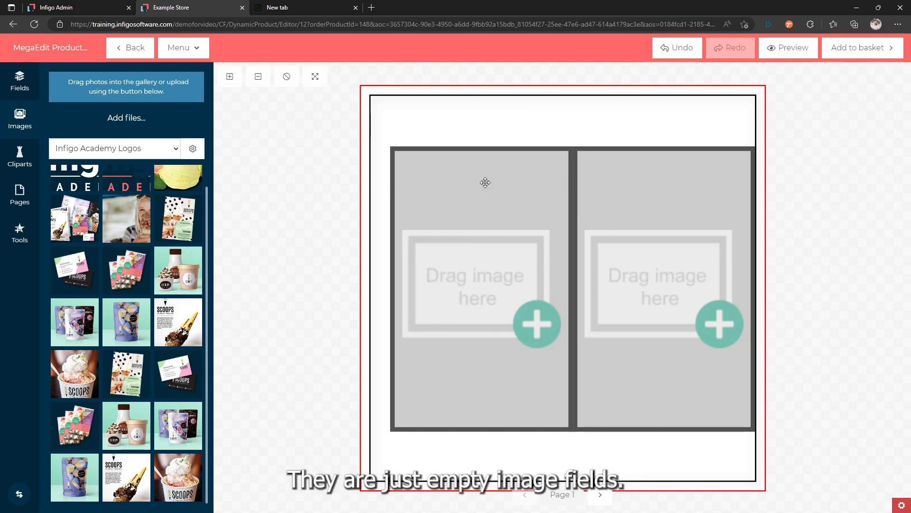
# Step: Place the two-piece puzzle clipart from the Sample Clipart Gallery over the upper part of the two image fields
pyautogui.click(21, 159)
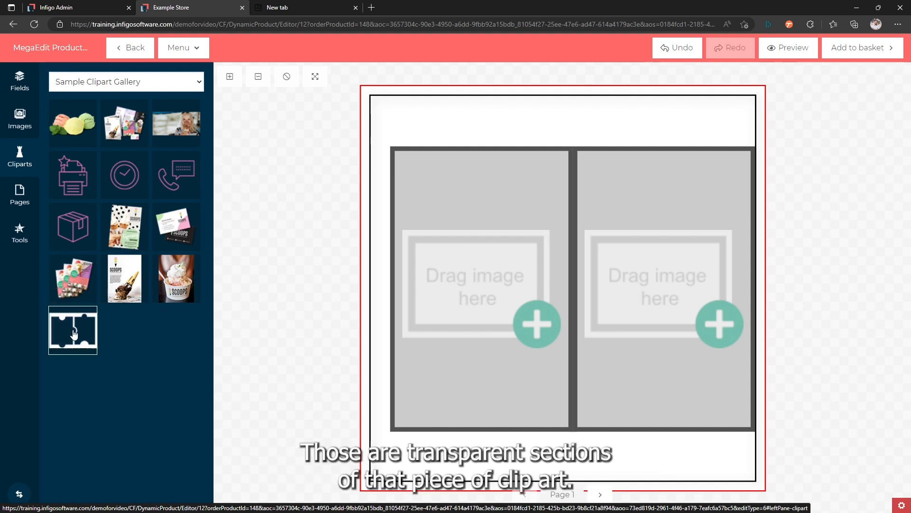
pyautogui.moveTo(68, 336); pyautogui.dragTo(562, 215)
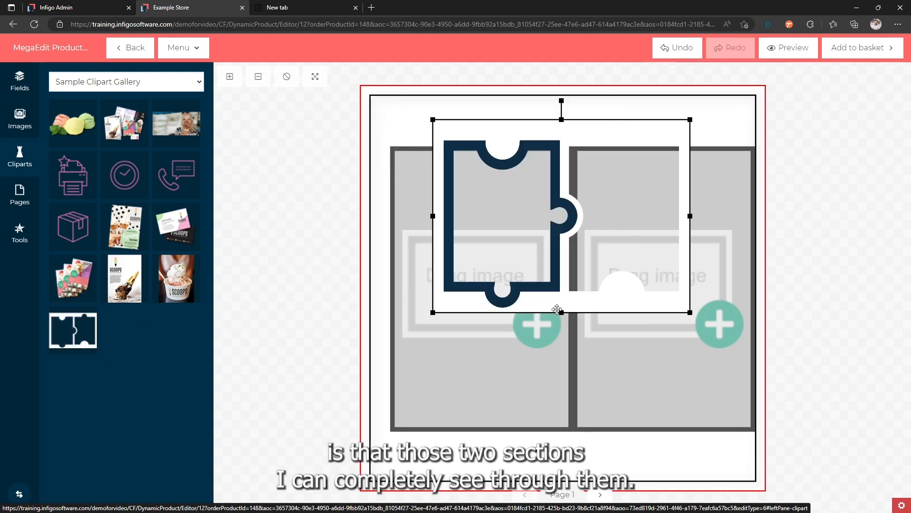
pyautogui.moveTo(553, 308); pyautogui.dragTo(590, 446)
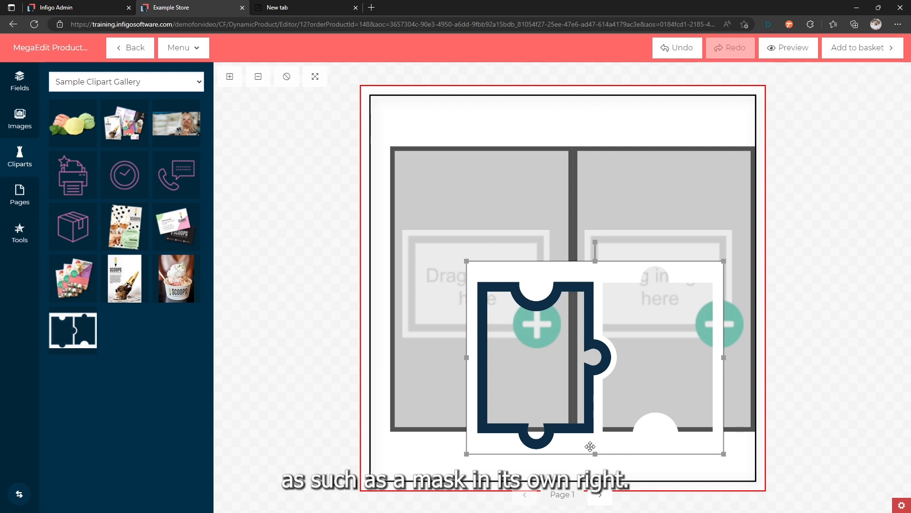
pyautogui.moveTo(590, 446); pyautogui.dragTo(552, 302)
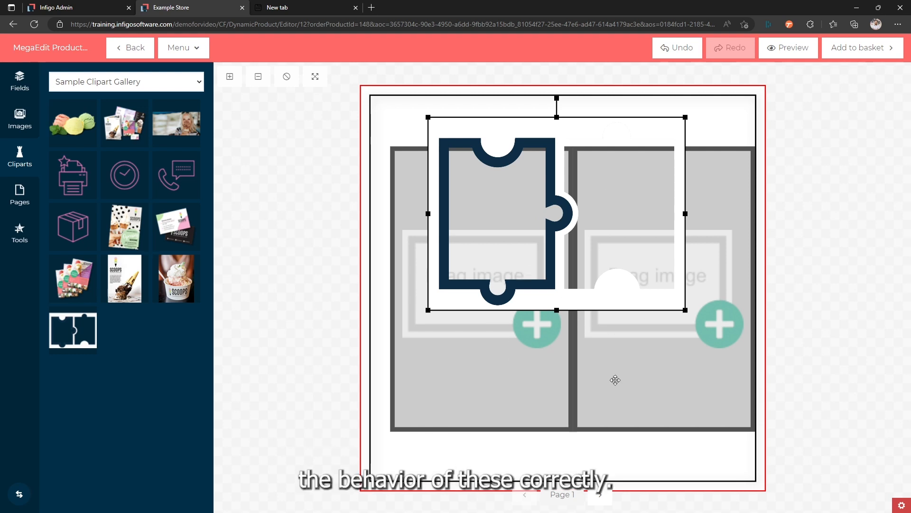
pyautogui.moveTo(535, 297)
pyautogui.mouseDown()
pyautogui.moveTo(497, 285)
pyautogui.moveTo(511, 281)
pyautogui.moveTo(542, 308)
pyautogui.moveTo(531, 303)
pyautogui.mouseUp()
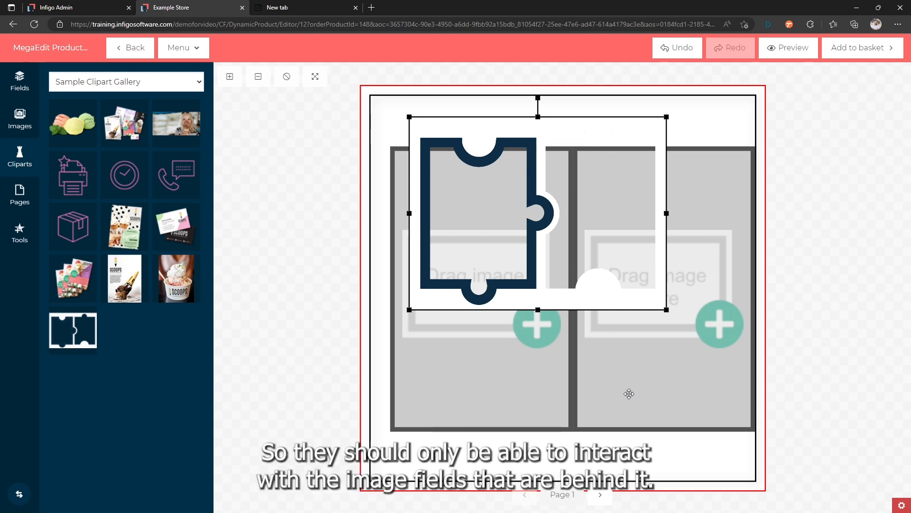
# Step: Turn on Do Not Select for the puzzle clipart in its detailed image options
pyautogui.click(535, 294)
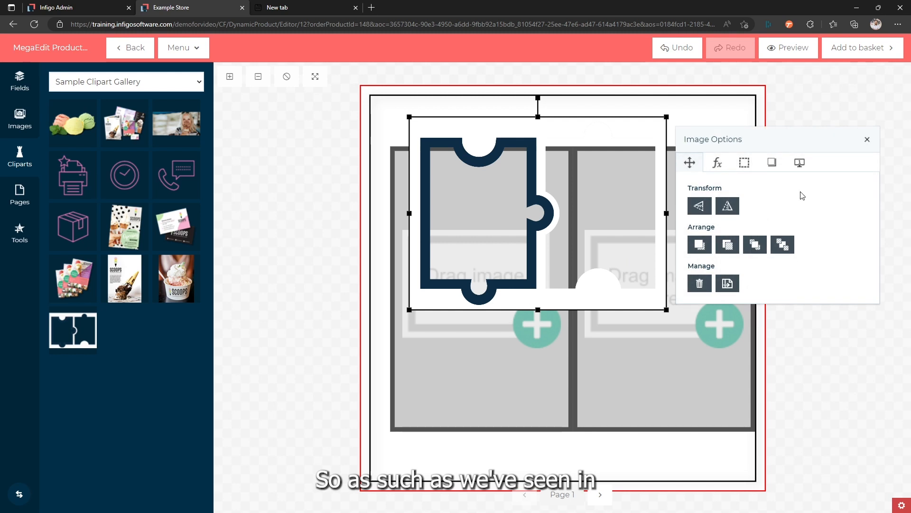
pyautogui.click(799, 164)
pyautogui.scroll(-5, 748, 264)
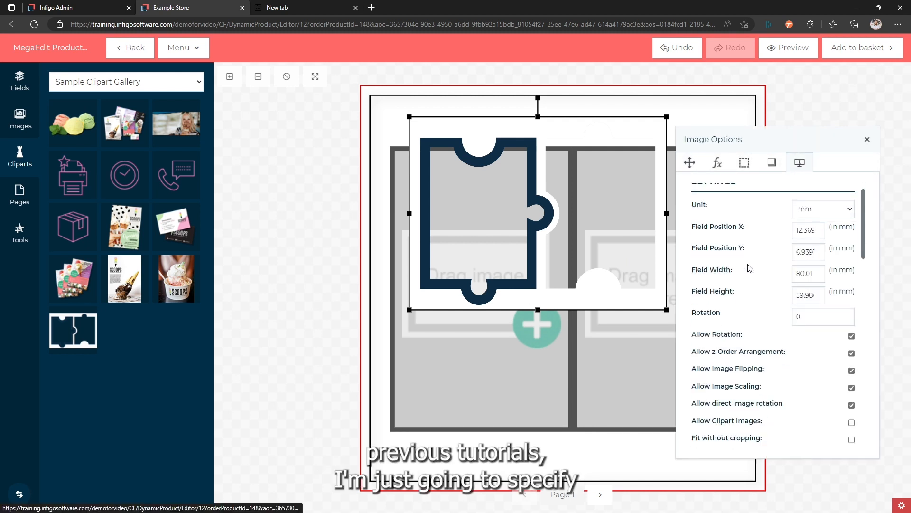
pyautogui.scroll(-5, 749, 264)
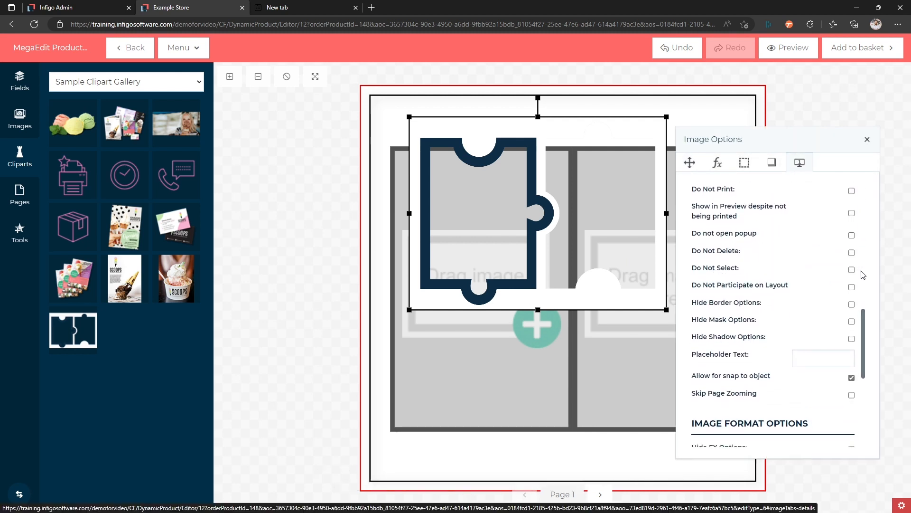
pyautogui.click(571, 464)
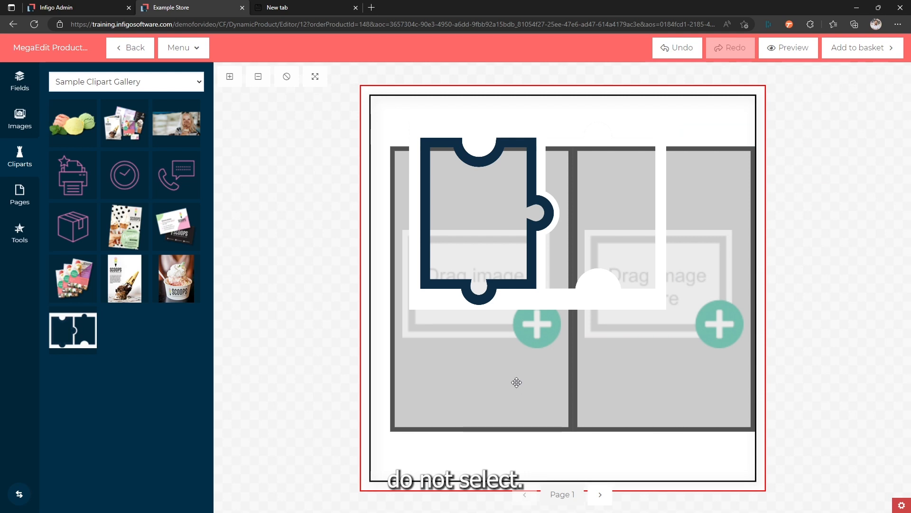
# Step: Set the left image field's movement restriction to Fixed and disallow size changes
pyautogui.click(499, 393)
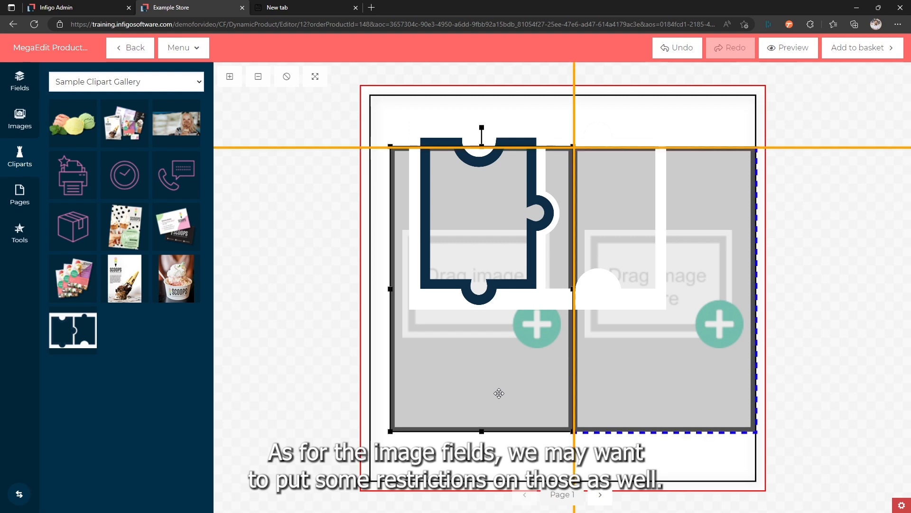
pyautogui.click(444, 378)
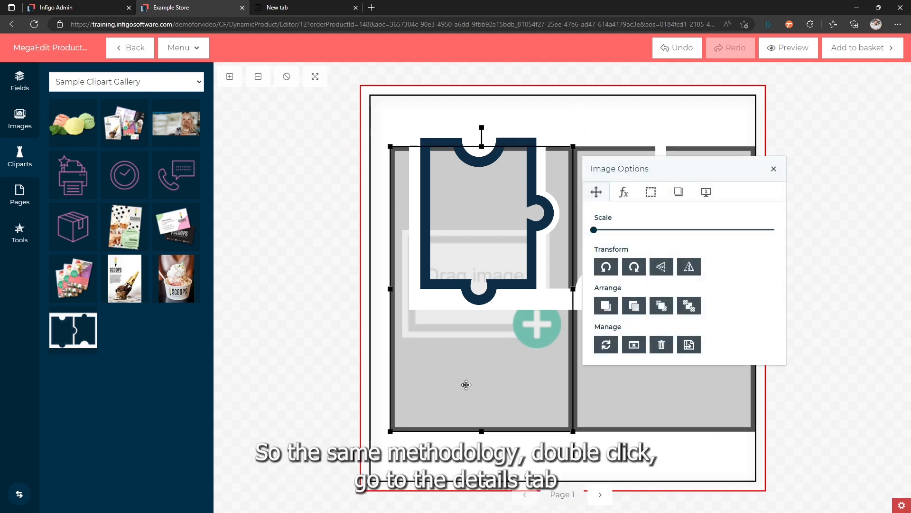
pyautogui.click(706, 194)
pyautogui.moveTo(658, 169); pyautogui.dragTo(702, 101)
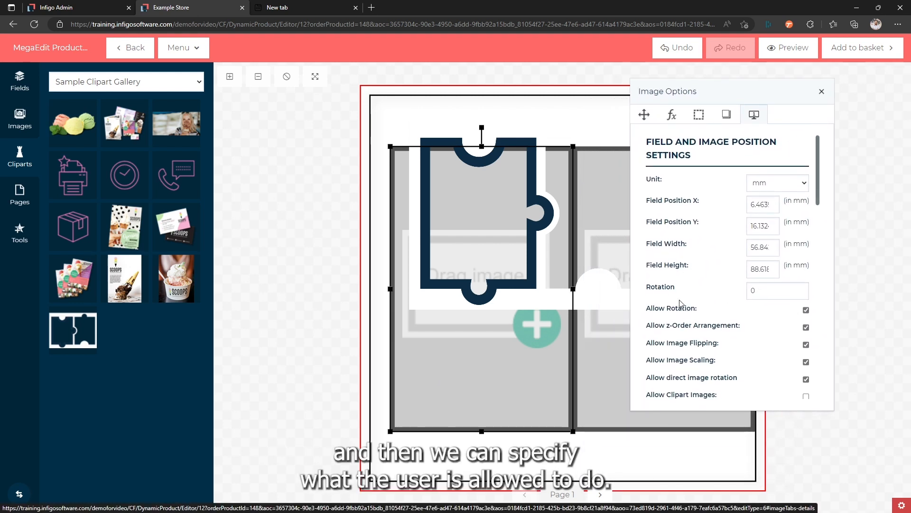
pyautogui.scroll(-6, 681, 304)
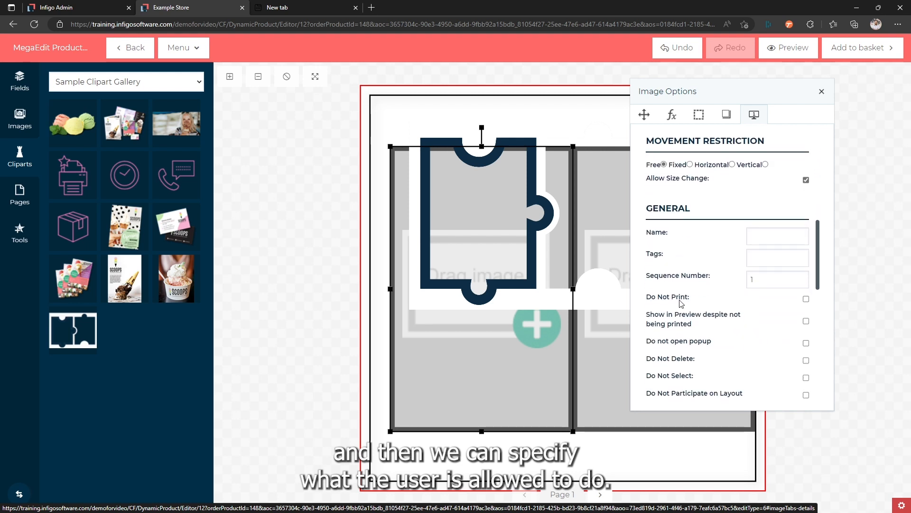
pyautogui.click(690, 164)
pyautogui.click(805, 180)
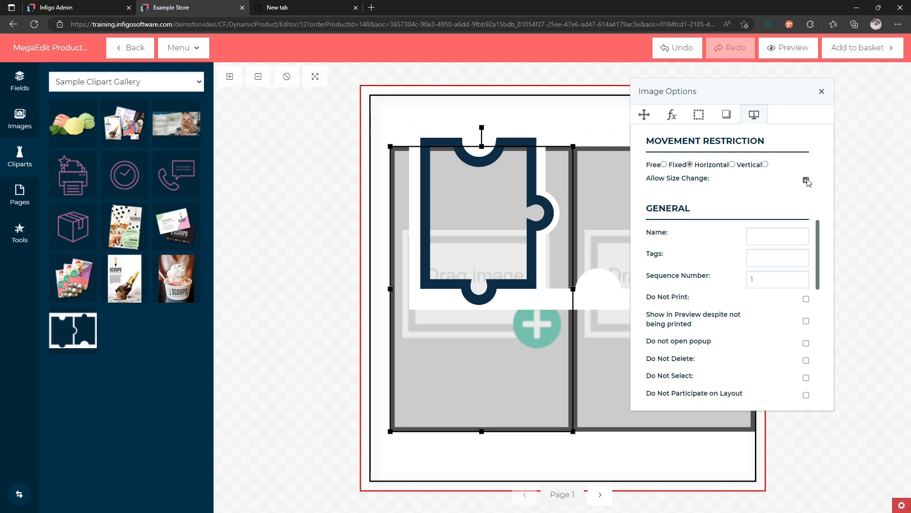
# Step: Turn on Do Not Delete for the left image field and hide its border, mask and shadow options
pyautogui.scroll(5, 681, 230)
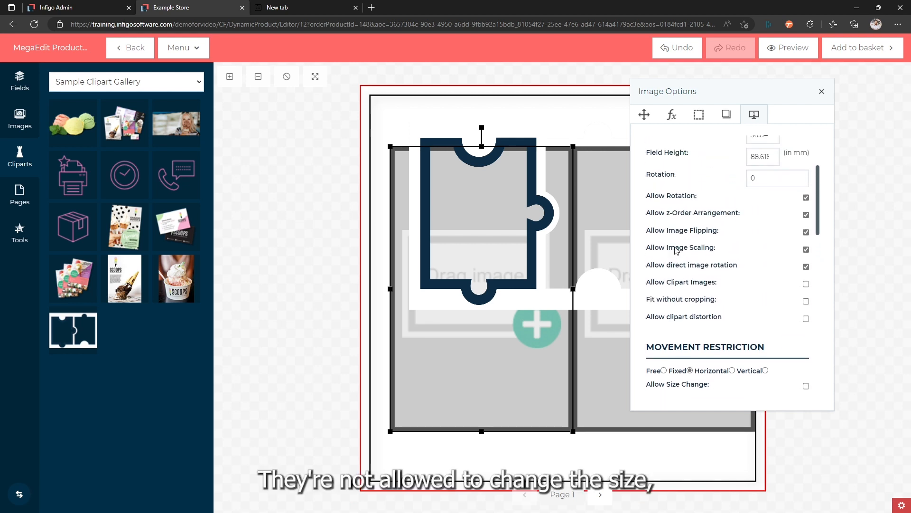
pyautogui.scroll(-5, 806, 345)
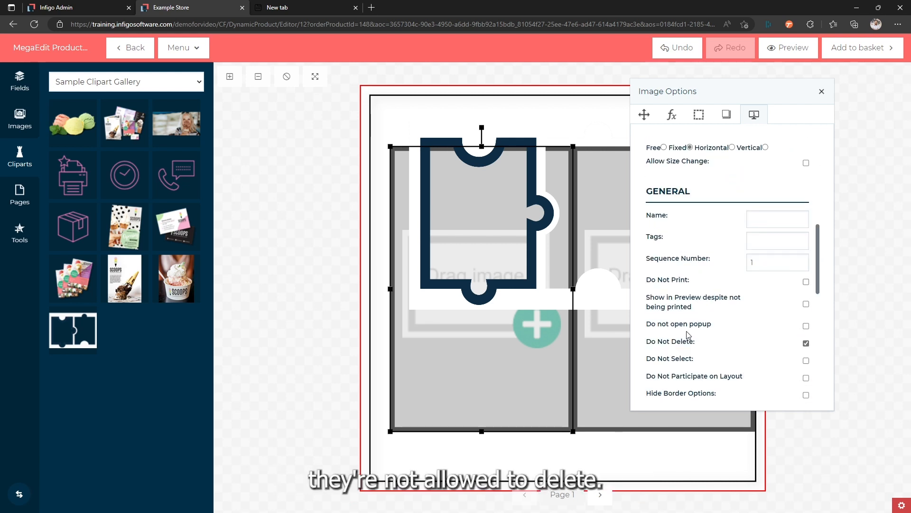
pyautogui.scroll(-3, 806, 285)
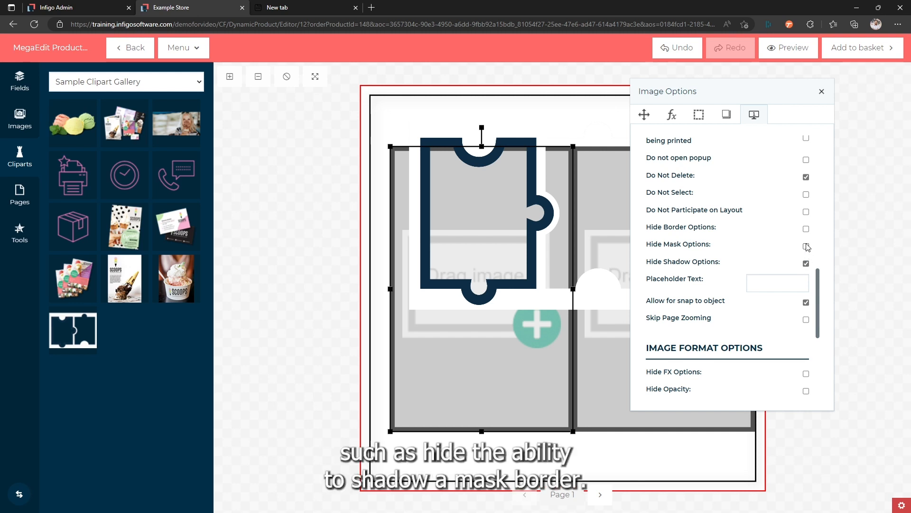
pyautogui.click(806, 246)
pyautogui.click(806, 228)
pyautogui.scroll(3, 779, 275)
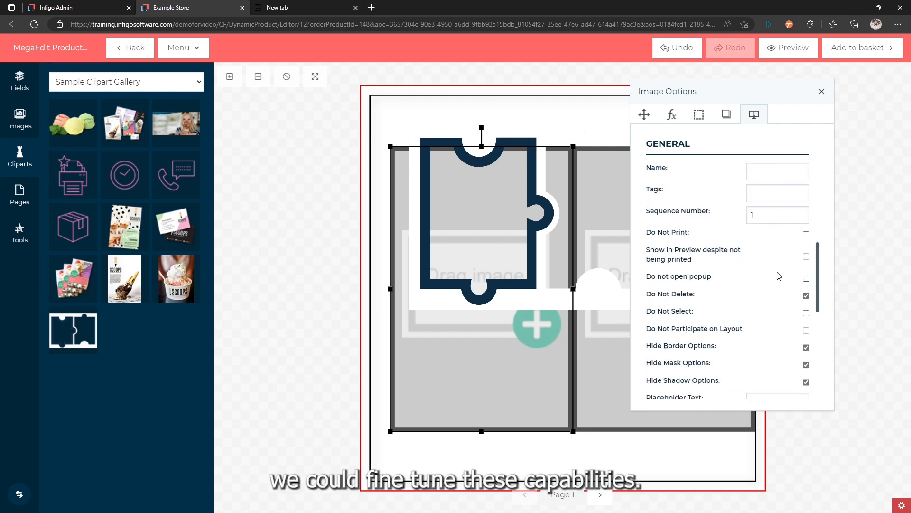
pyautogui.scroll(-1, 779, 275)
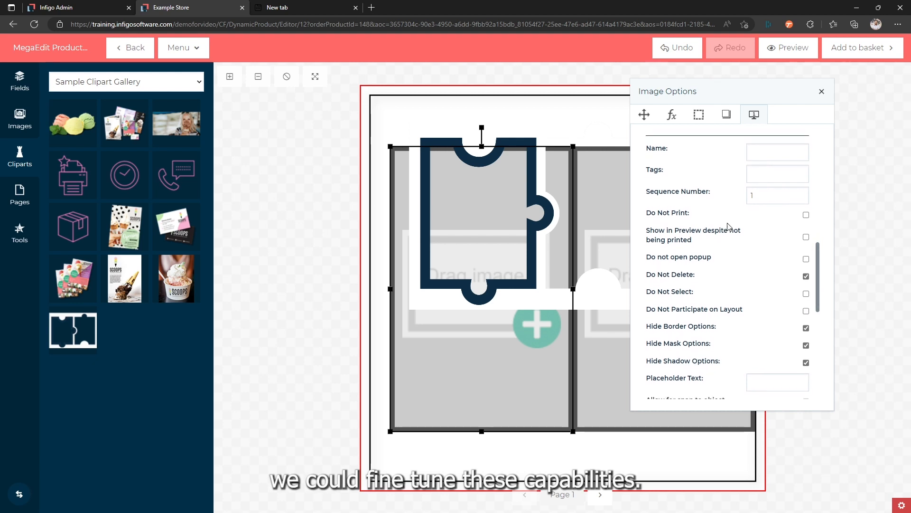
pyautogui.click(867, 312)
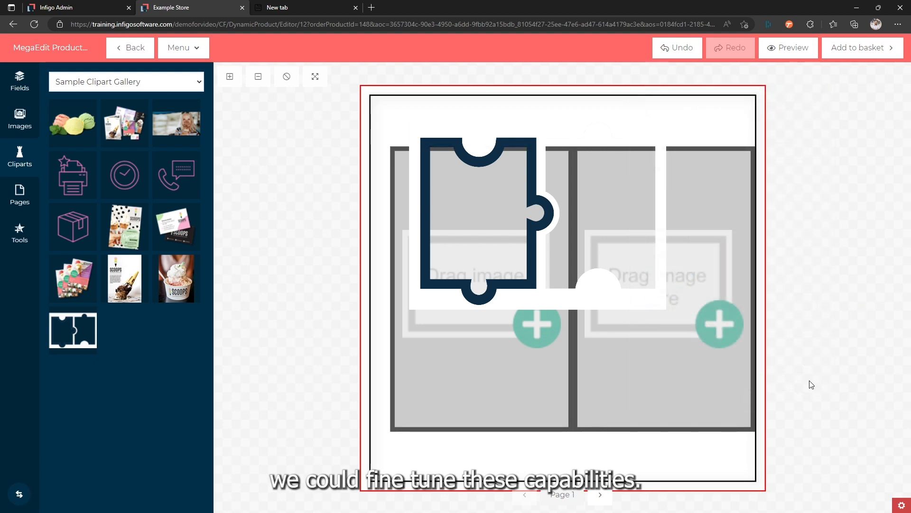
# Step: Set the right image field's movement restriction to Fixed in its detailed image options
pyautogui.click(639, 365)
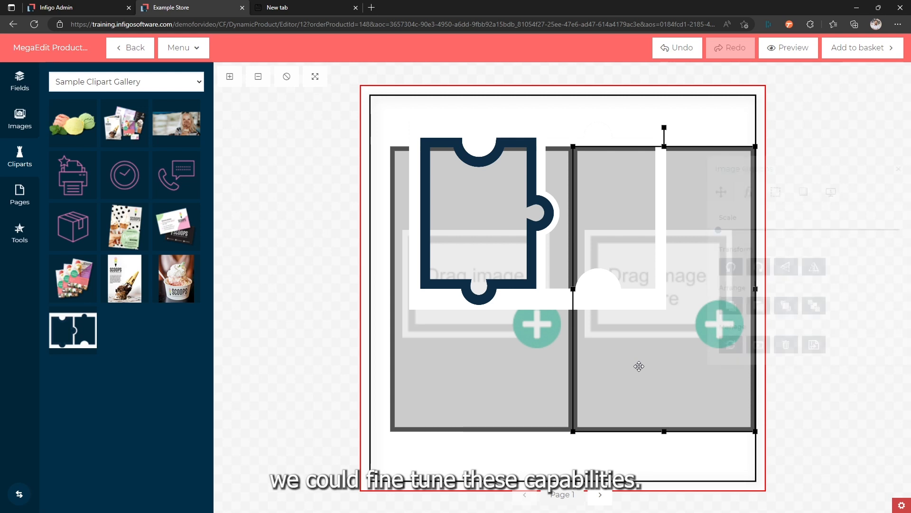
pyautogui.click(831, 192)
pyautogui.scroll(-5, 764, 332)
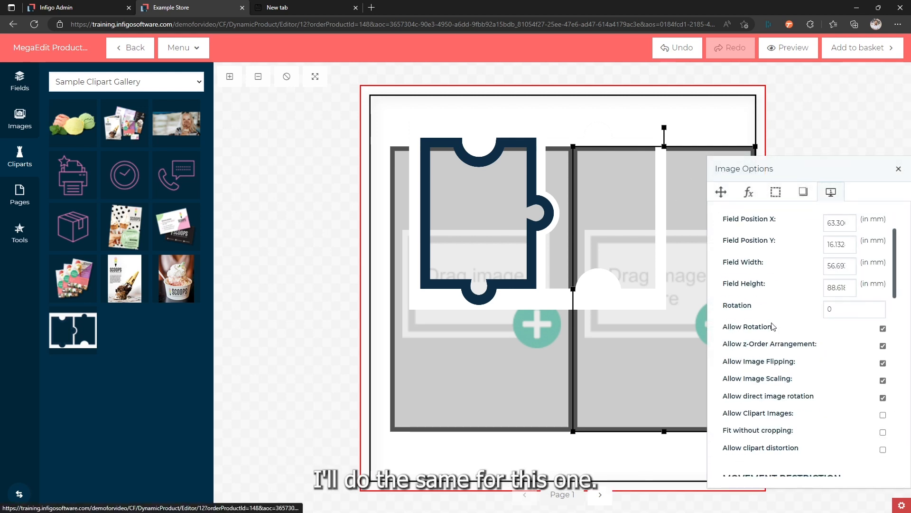
pyautogui.scroll(2, 764, 414)
pyautogui.click(766, 472)
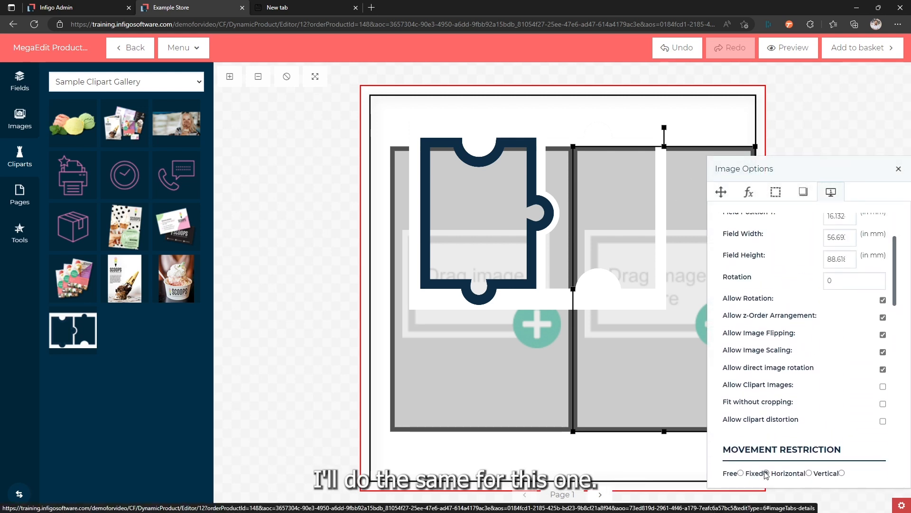
pyautogui.click(820, 129)
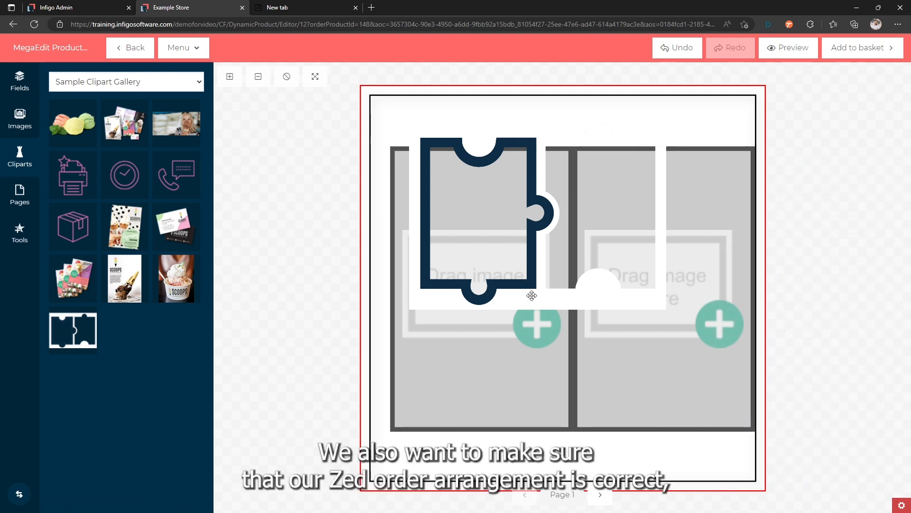
# Step: Check the puzzle clipart's stacking order by moving it across both image fields, and view its arrangement options
pyautogui.moveTo(525, 304); pyautogui.dragTo(590, 357)
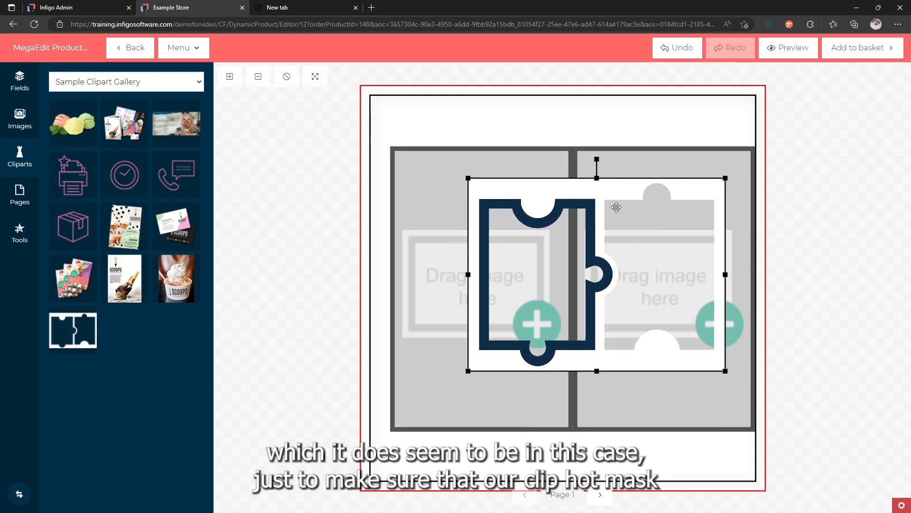
pyautogui.moveTo(650, 338); pyautogui.dragTo(586, 360)
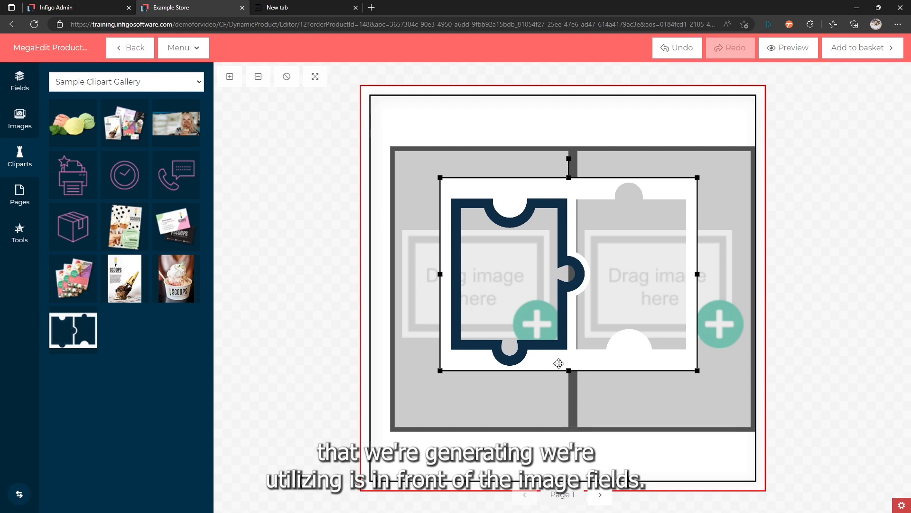
pyautogui.moveTo(597, 364); pyautogui.dragTo(575, 375)
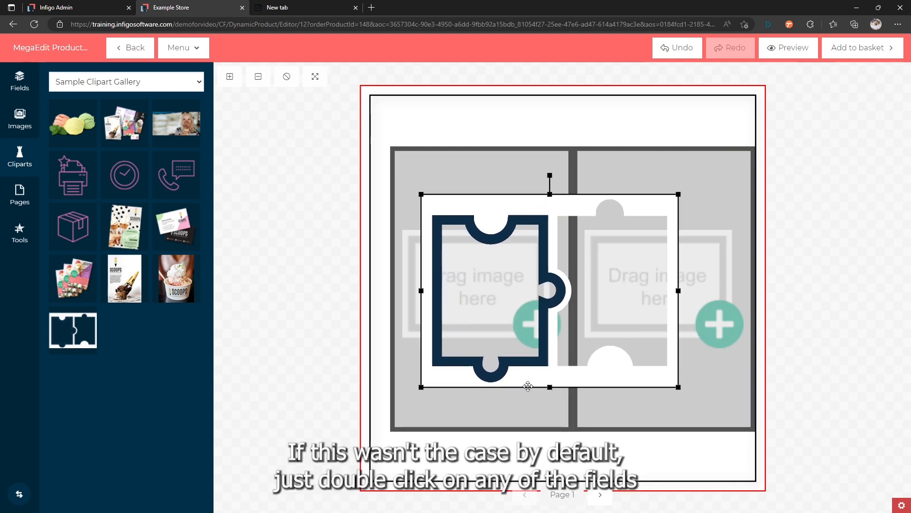
pyautogui.doubleClick(524, 367)
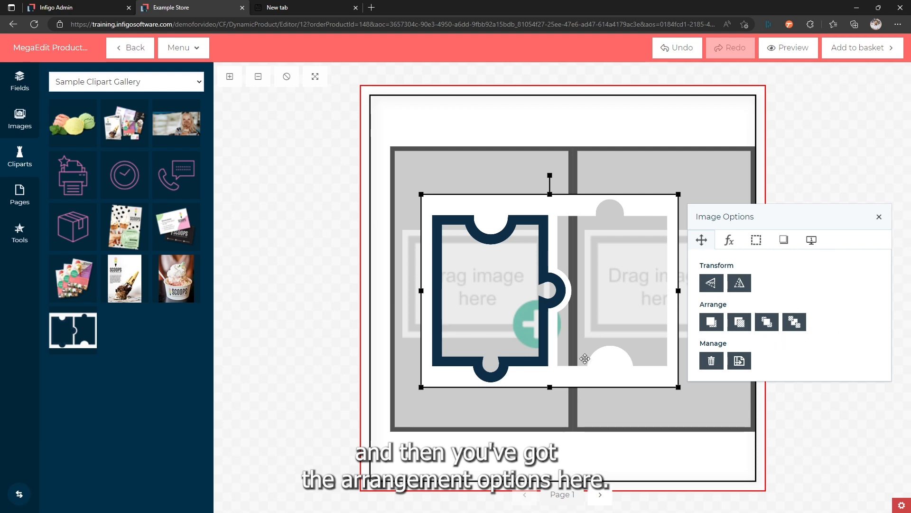
pyautogui.click(375, 366)
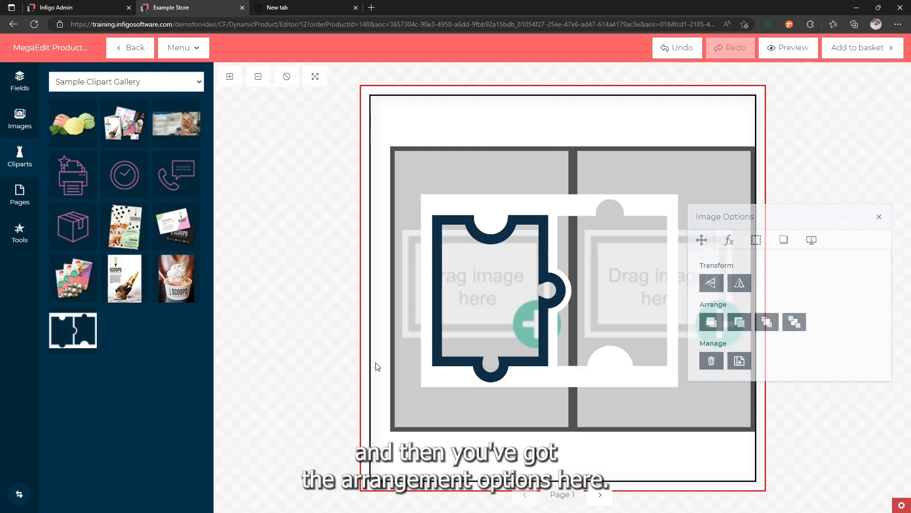
# Step: Move and enlarge the puzzle clipart so that its two transparent pieces frame the left and right image fields
pyautogui.moveTo(549, 382); pyautogui.dragTo(499, 288)
pyautogui.moveTo(626, 287); pyautogui.dragTo(753, 479)
pyautogui.click(825, 395)
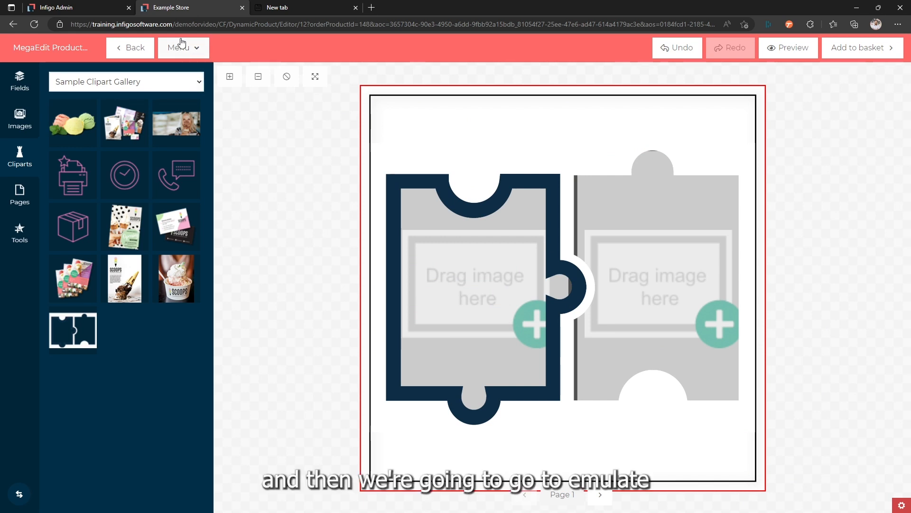
# Step: Turn on Emulate User Mode for the product editor
pyautogui.click(187, 53)
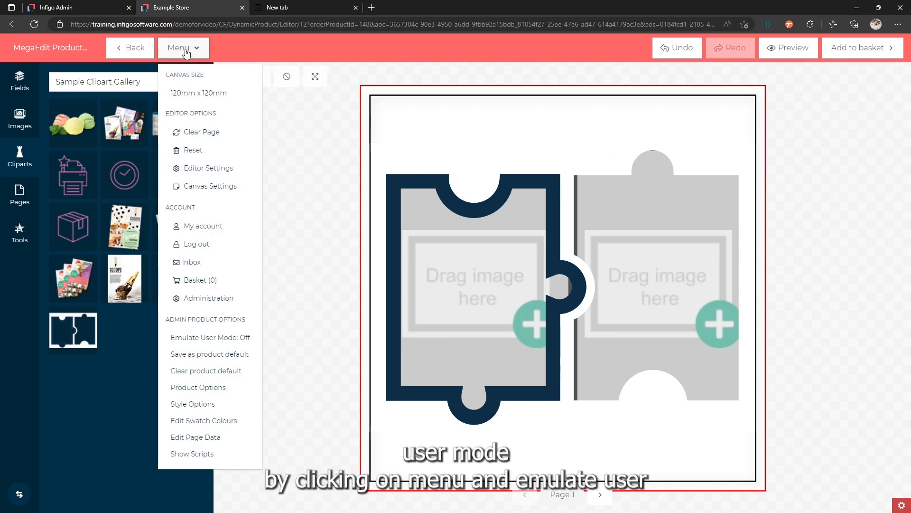
pyautogui.click(205, 338)
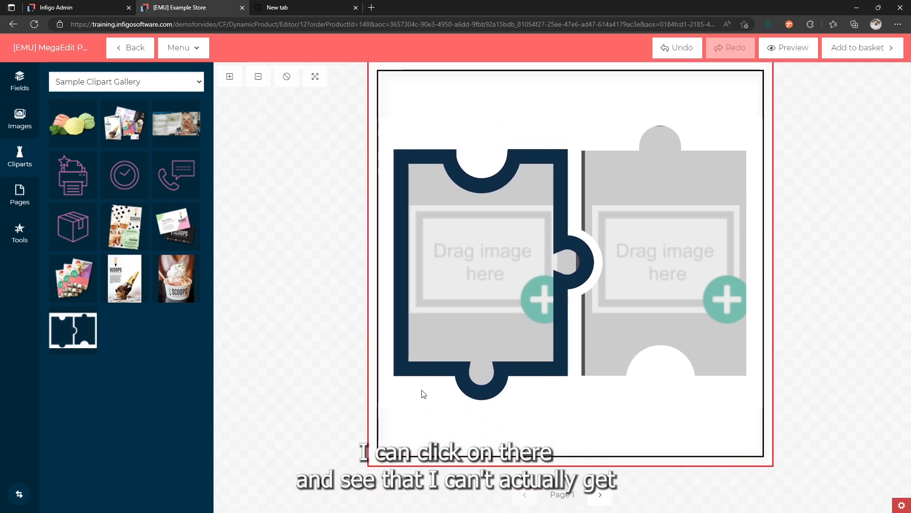
# Step: Test as an emulated user whether the puzzle clipart can be selected and whether the two image fields can be moved or rotated
pyautogui.click(421, 398)
pyautogui.click(390, 409)
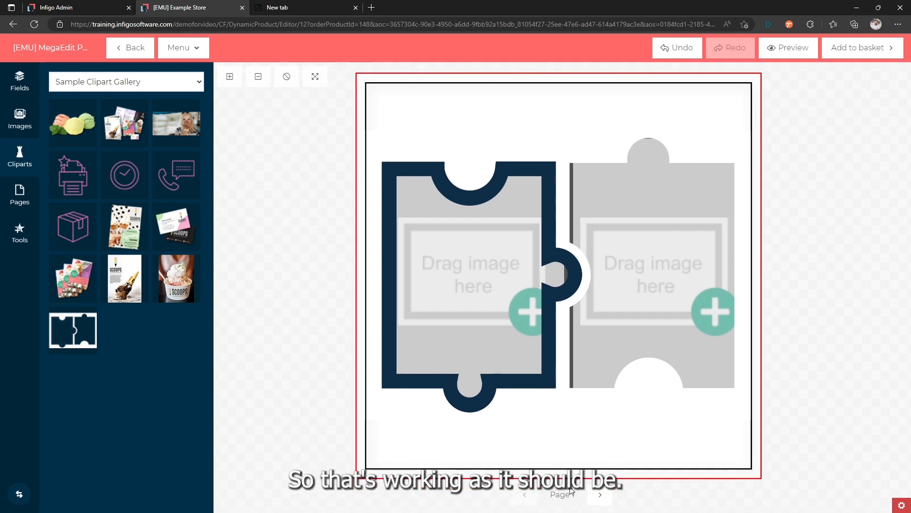
pyautogui.click(484, 380)
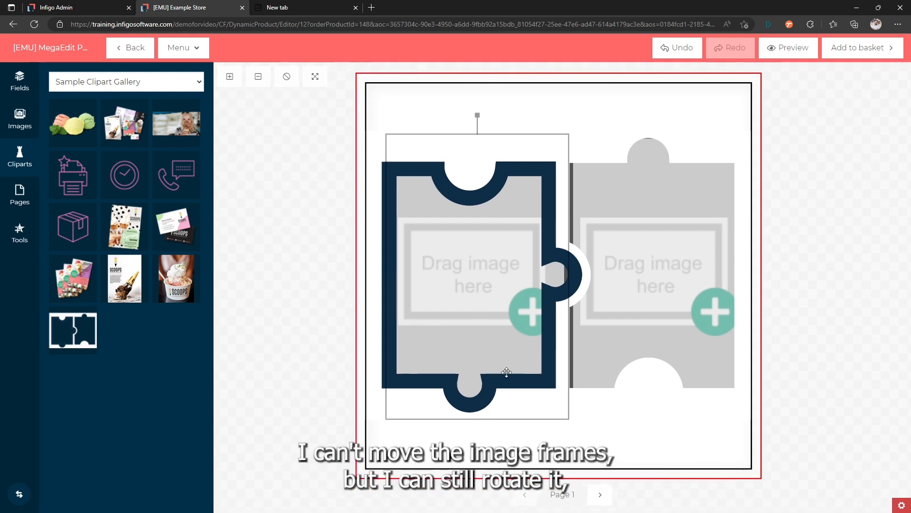
pyautogui.moveTo(478, 115)
pyautogui.mouseDown()
pyautogui.moveTo(563, 138)
pyautogui.moveTo(449, 112)
pyautogui.moveTo(462, 104)
pyautogui.moveTo(565, 122)
pyautogui.moveTo(399, 105)
pyautogui.moveTo(482, 98)
pyautogui.mouseUp()
pyautogui.click(667, 217)
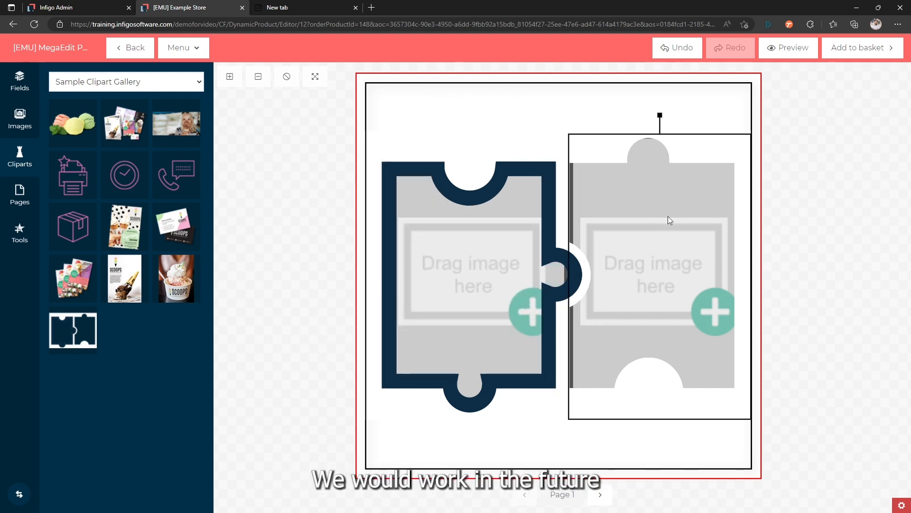
pyautogui.click(301, 311)
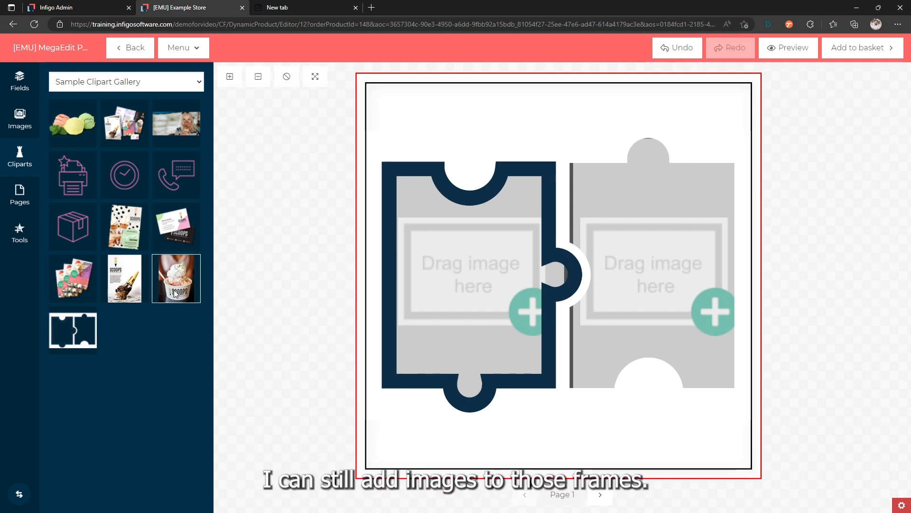
# Step: Fill the left image field with the Scoops ice cream cup photo from the Infigo Academy Logos image gallery
pyautogui.moveTo(175, 293); pyautogui.dragTo(434, 262)
pyautogui.click(19, 115)
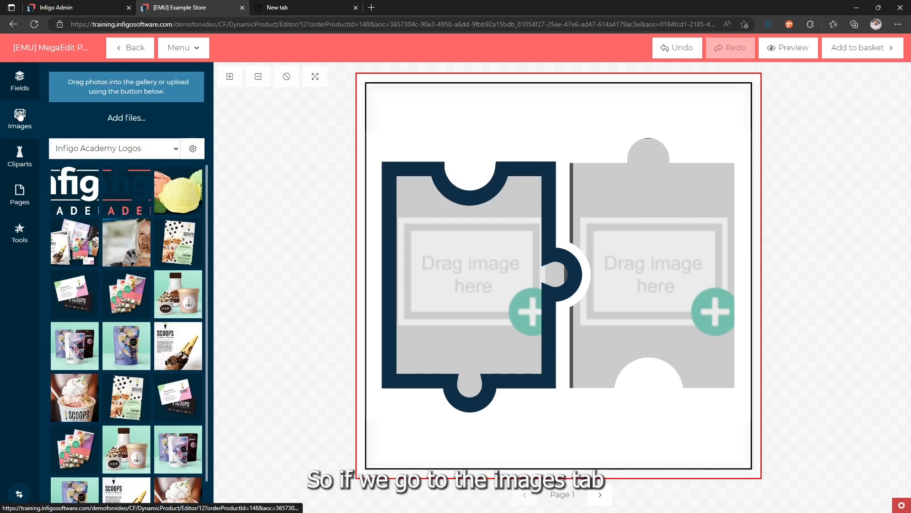
pyautogui.scroll(-1, 70, 376)
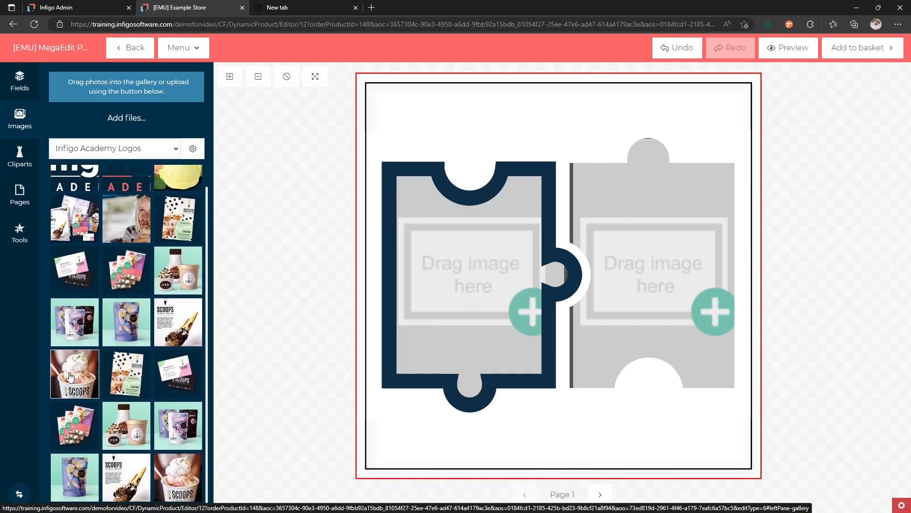
pyautogui.moveTo(70, 376); pyautogui.dragTo(452, 290)
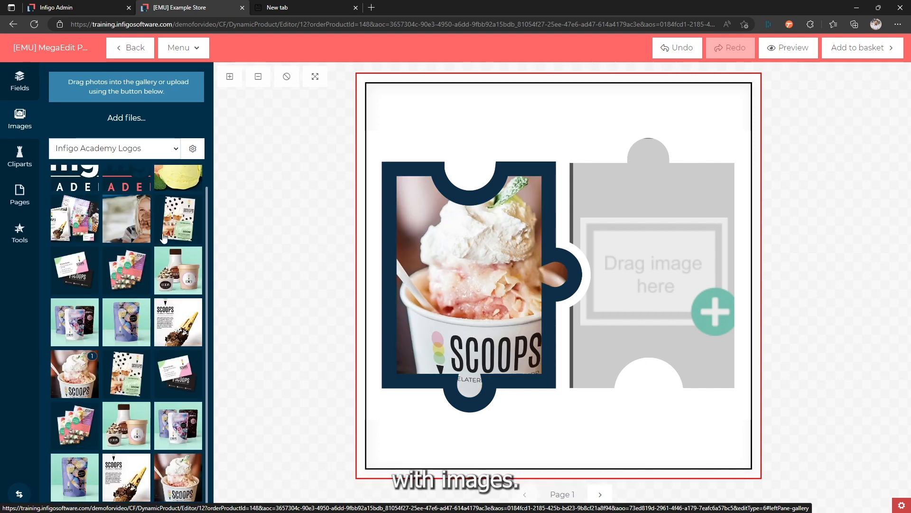
# Step: Fill the right image field with the photo of the woman holding ice cream and reposition it so her face sits inside the puzzle piece
pyautogui.moveTo(110, 227); pyautogui.dragTo(676, 289)
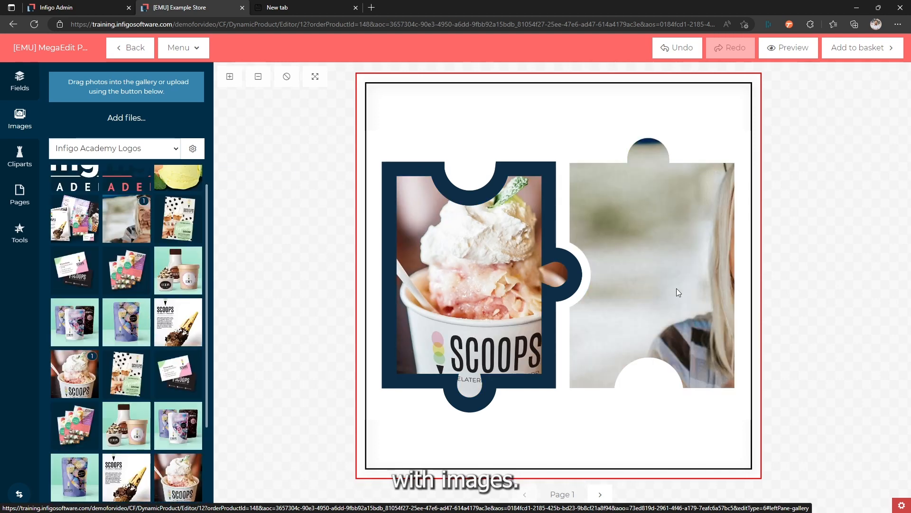
pyautogui.click(676, 288)
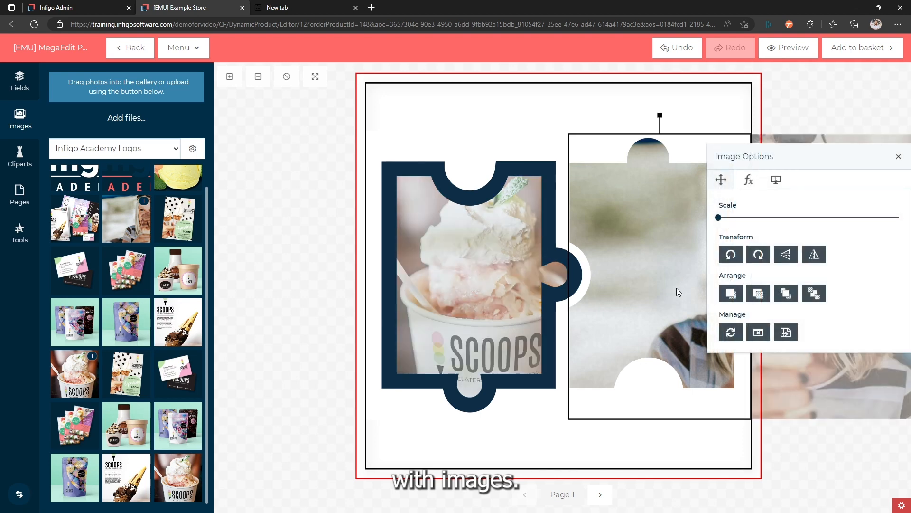
pyautogui.click(320, 441)
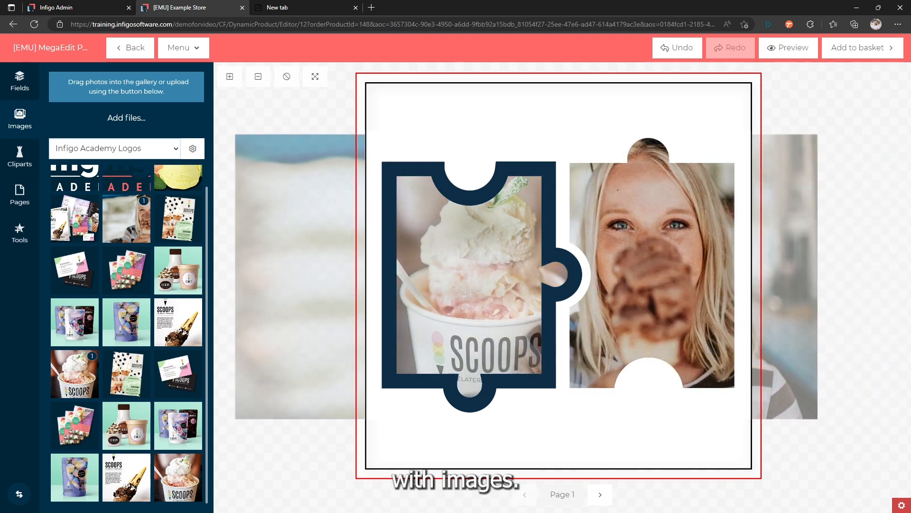